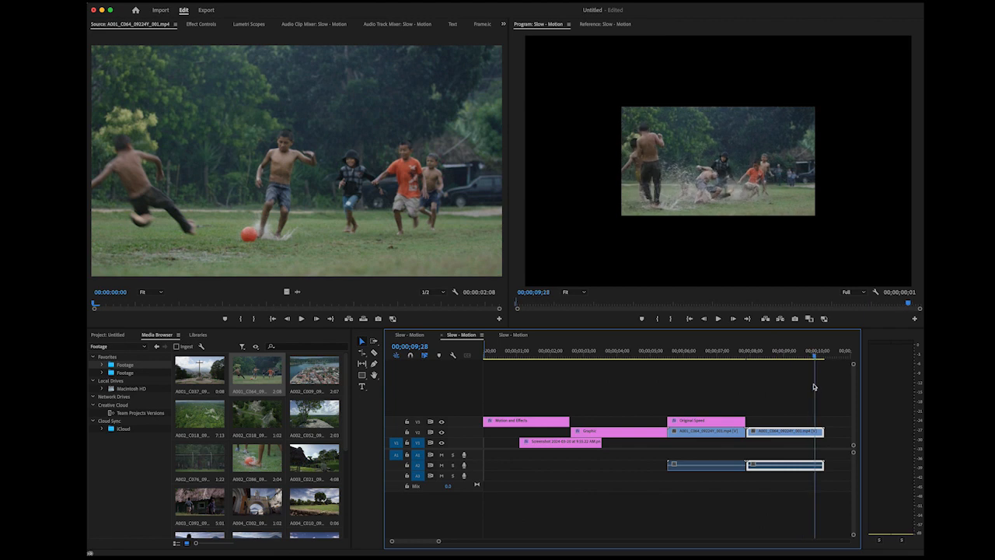
Slow the second copy of the soccer clip to 25% speed and preview the slowed footage
right_click(766, 435)
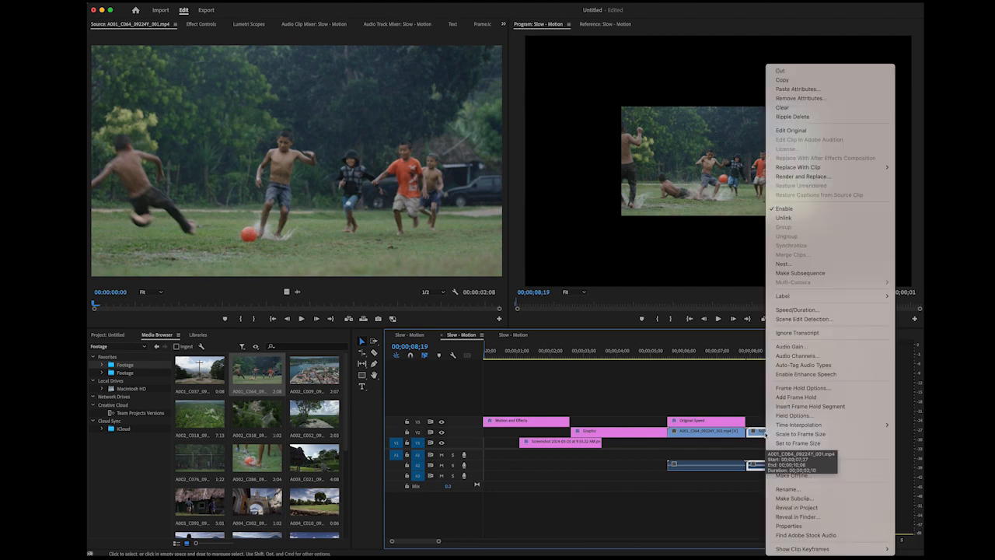
click(794, 310)
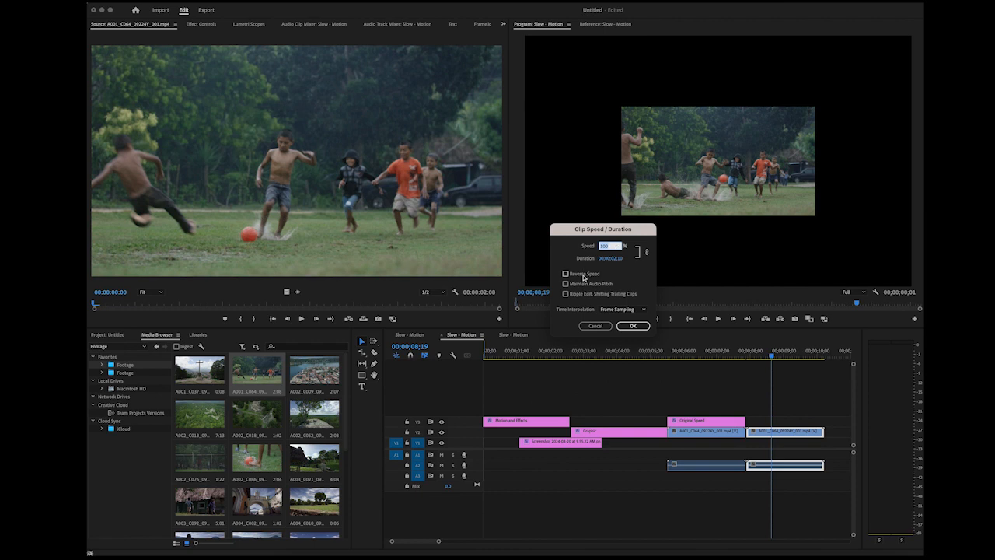
click(610, 309)
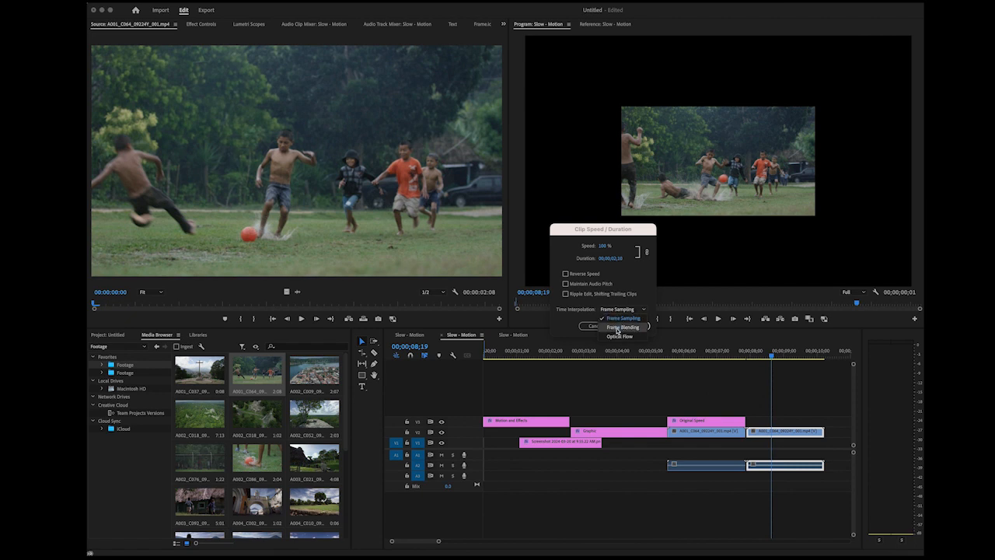
click(635, 275)
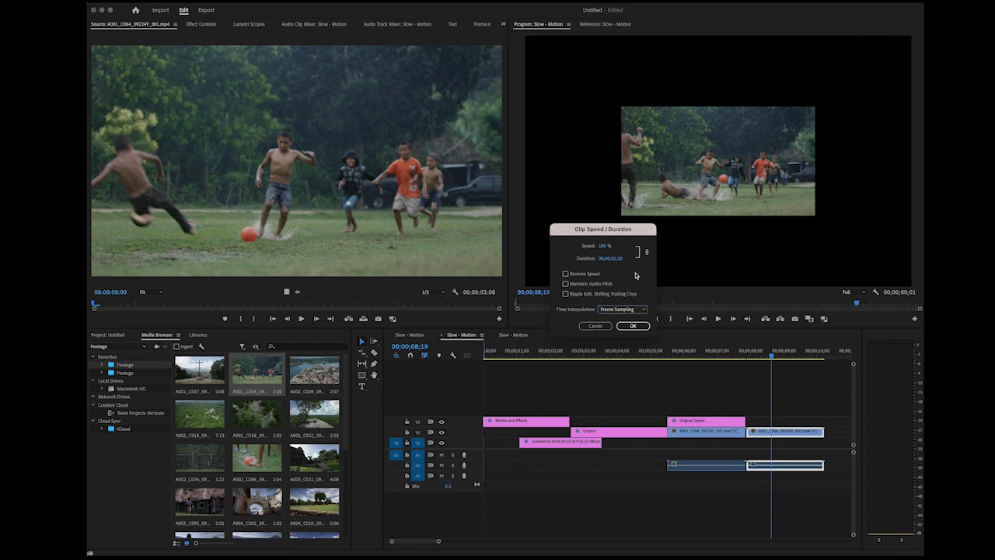
click(603, 246)
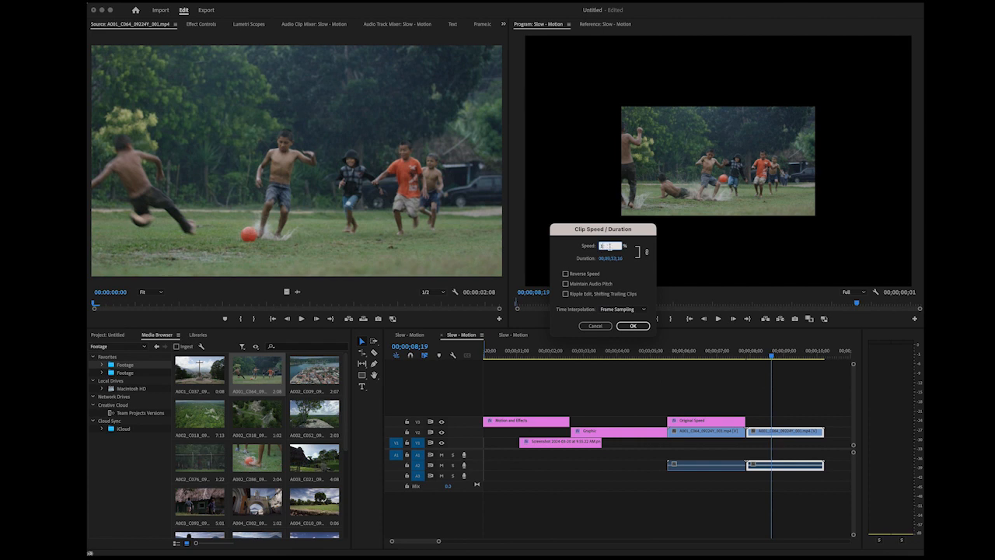
click(646, 325)
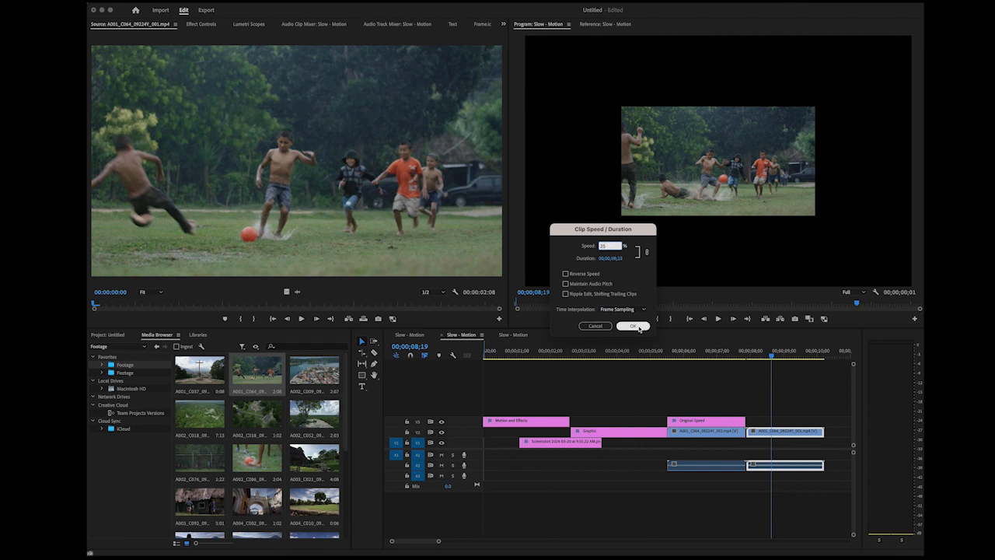
click(717, 319)
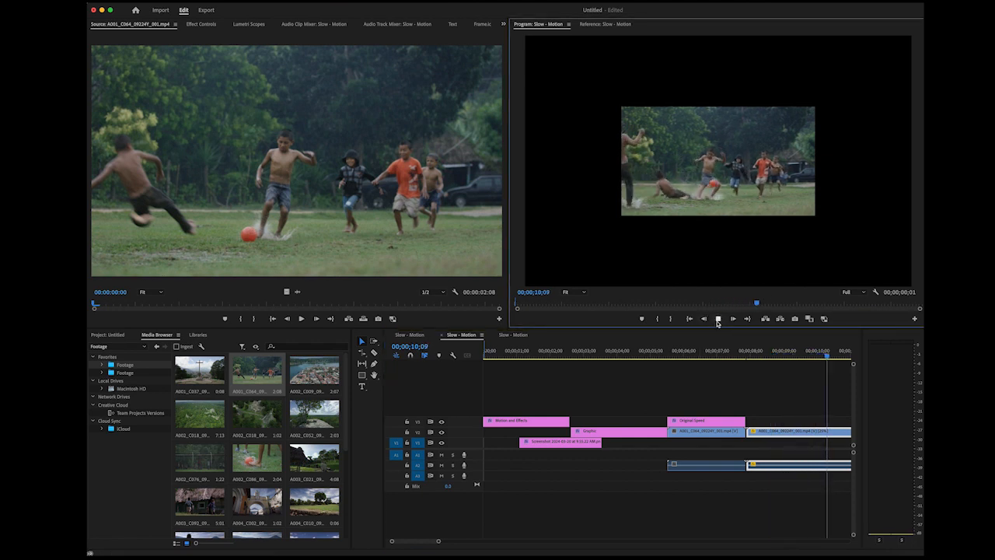
click(719, 319)
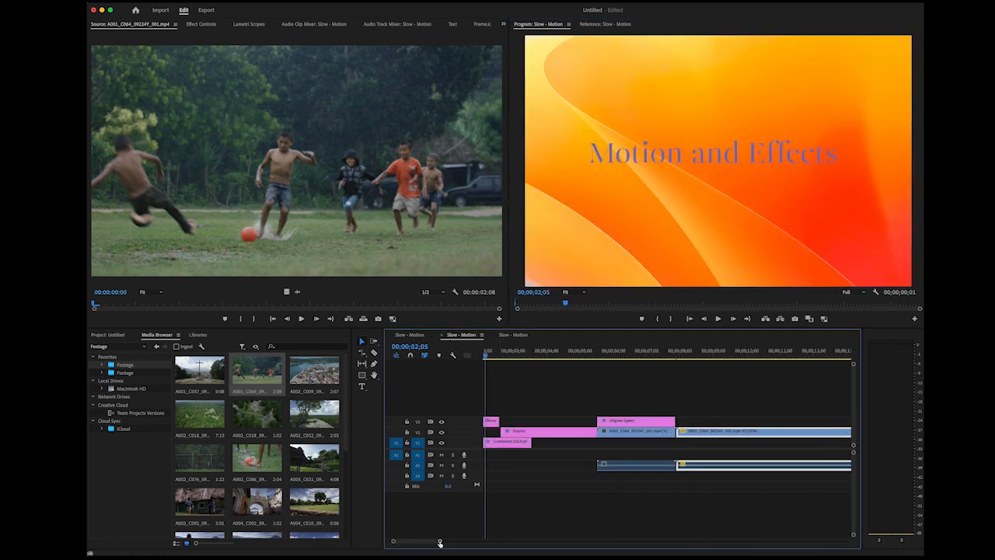
Add a "Slow Motion" title from 00;00;10;03 and center it above the slowed footage
drag(439, 543, 468, 542)
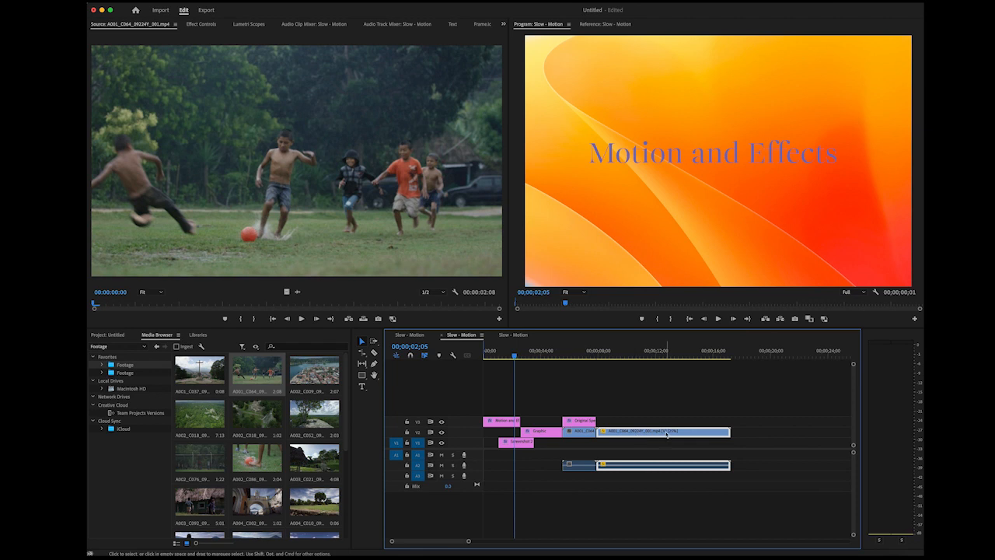
drag(513, 362, 628, 379)
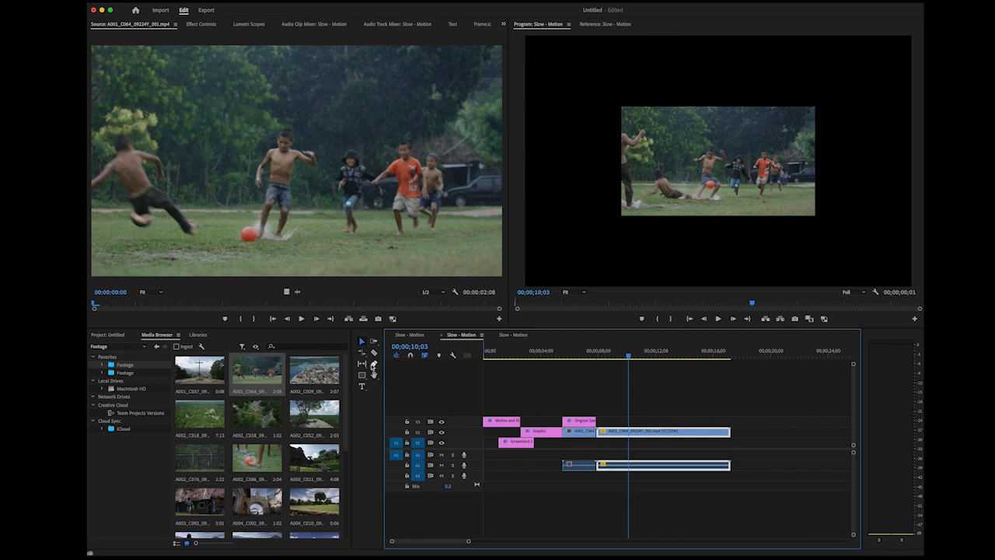
click(362, 387)
click(619, 74)
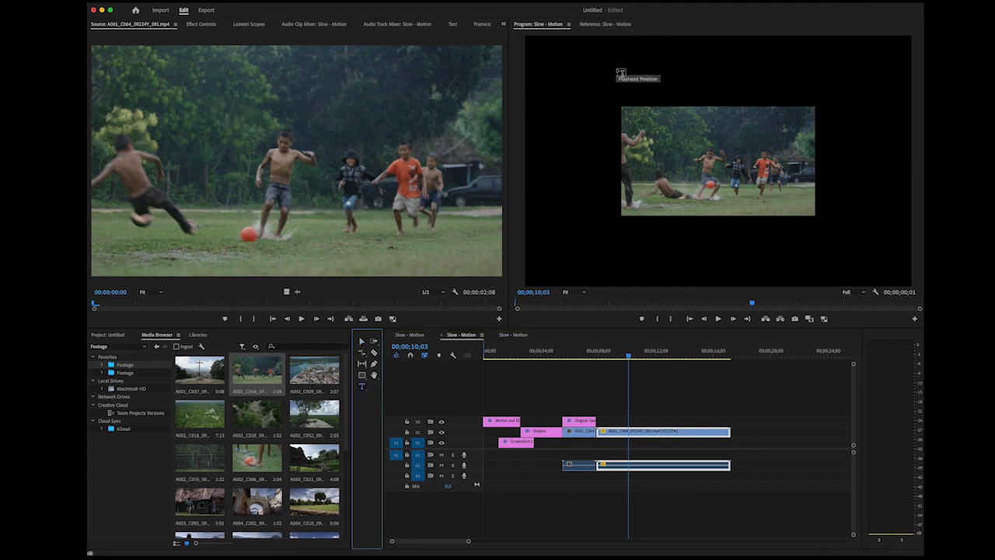
text(Slow Motion)
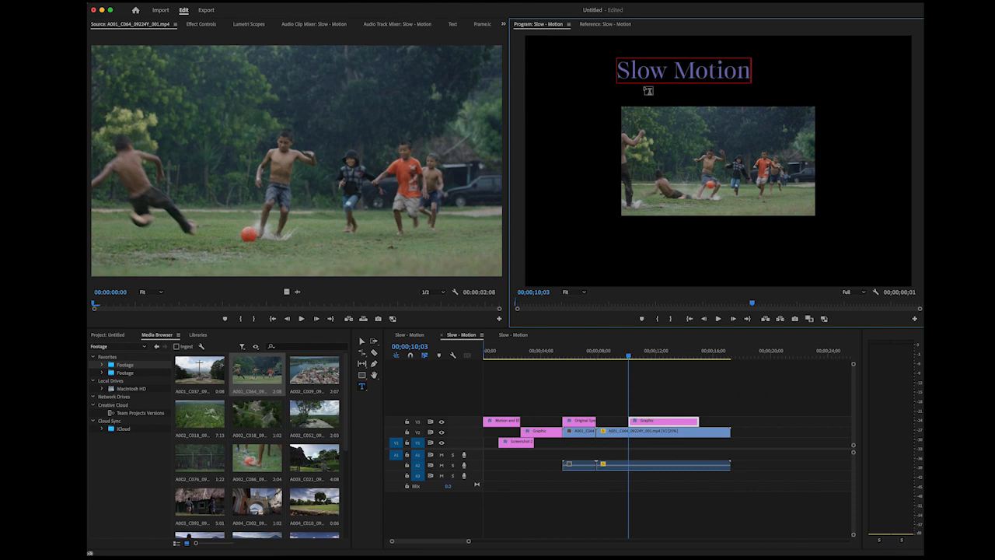
click(361, 342)
drag(706, 70, 735, 83)
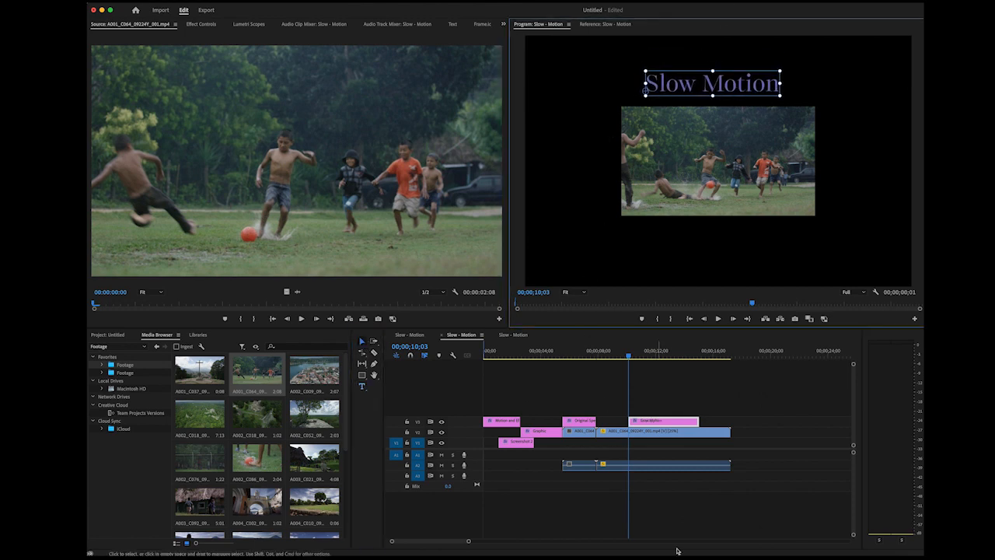
Place another copy of the A001_C064 soccer clip directly after the slow-motion clip on V2
drag(630, 356, 730, 367)
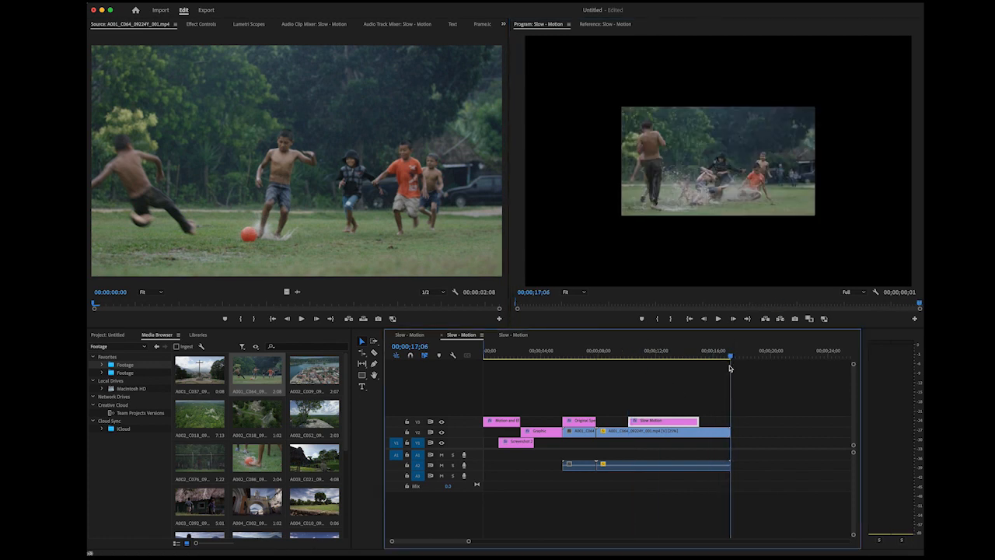
drag(256, 372, 731, 430)
drag(731, 363, 748, 371)
Set the speed of the newly added last clip to 400%
click(750, 432)
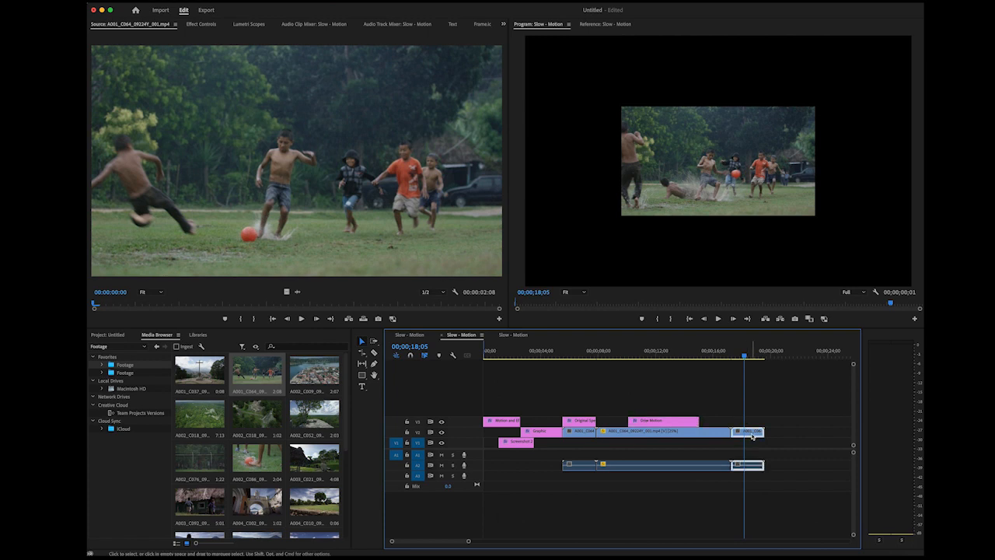
right_click(752, 432)
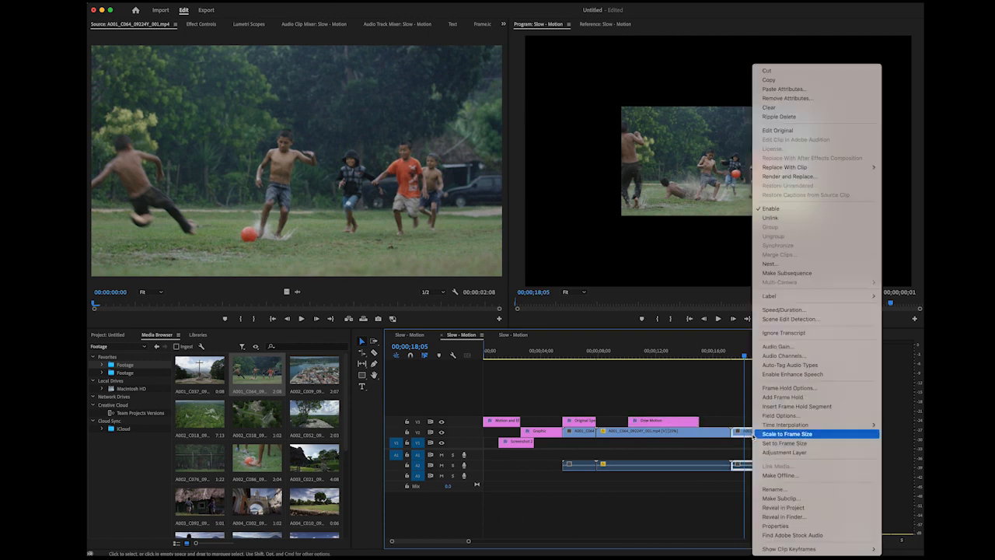
click(783, 310)
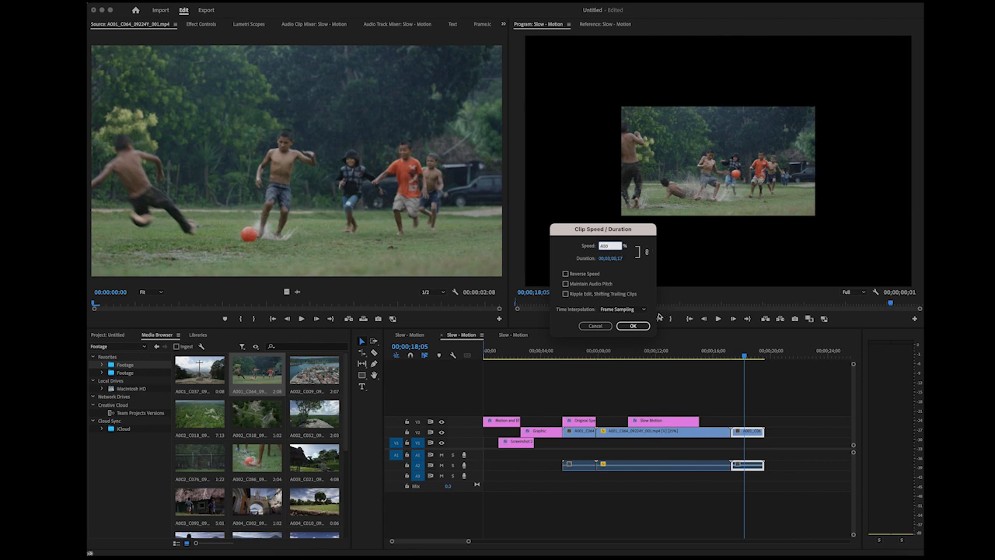
click(633, 326)
Add a "Fast Motion" title over the sped-up clip and center it above the footage
click(735, 357)
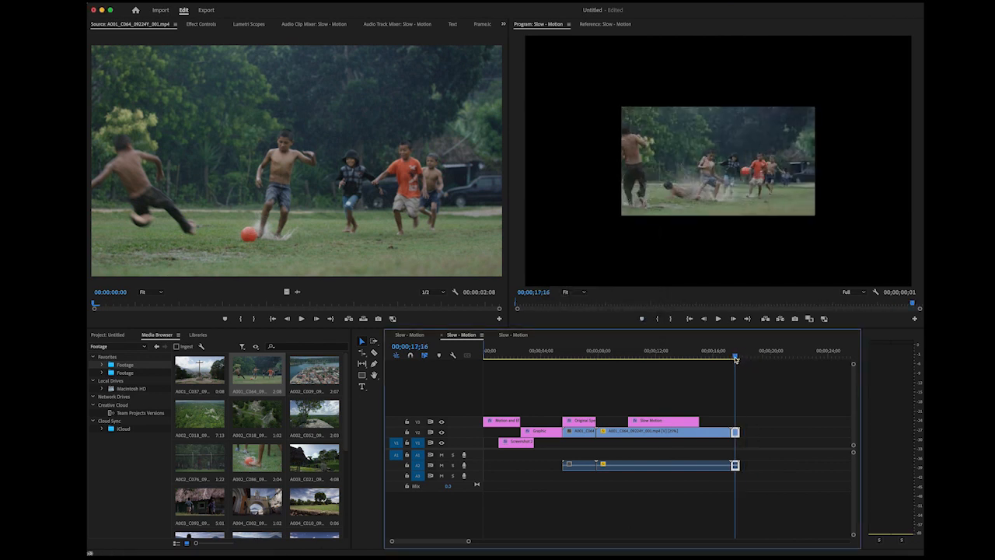
click(361, 386)
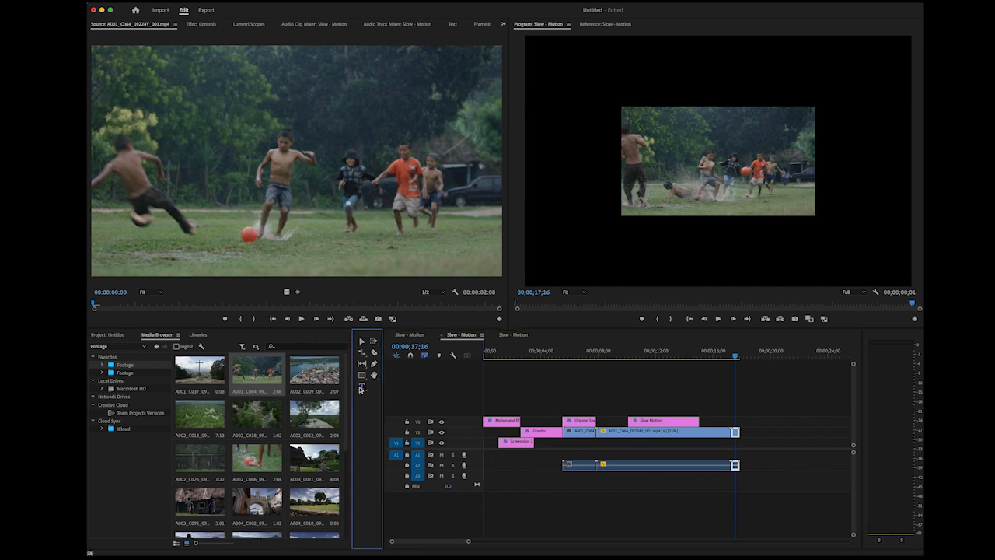
click(627, 68)
text(Fast Motion)
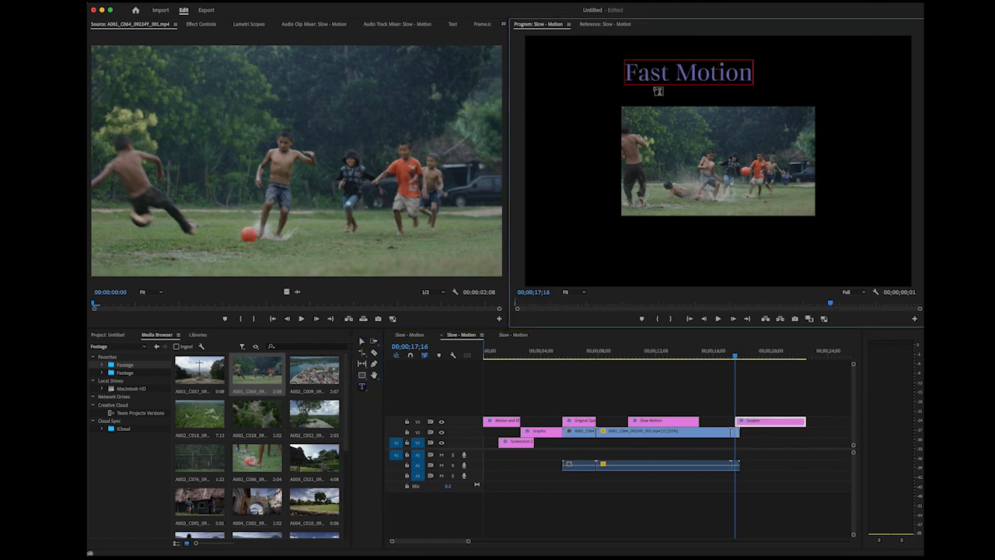
click(362, 341)
drag(688, 72, 716, 78)
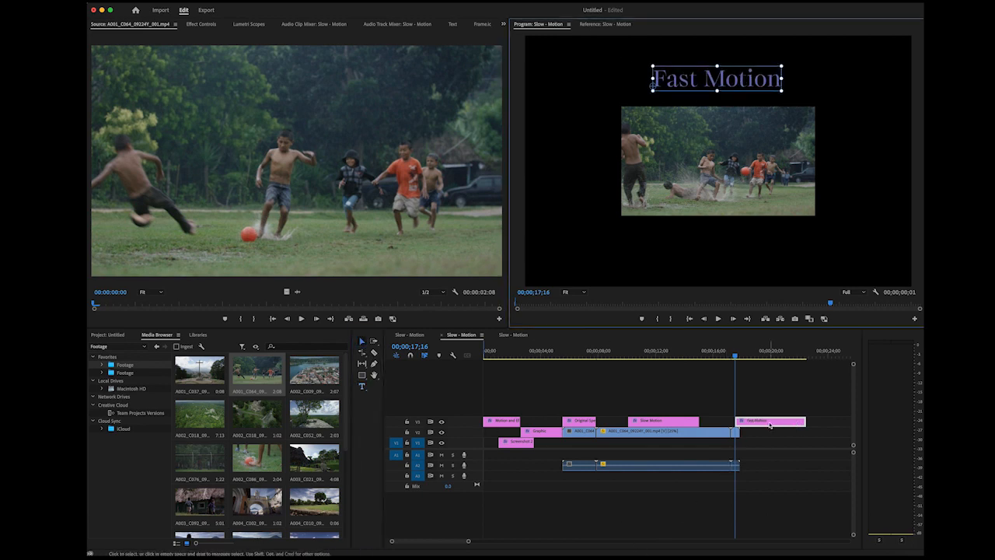
Align the "Fast Motion" title with the start of the sped-up clip and trim it to the clip's length
drag(735, 359, 724, 359)
drag(755, 421, 738, 428)
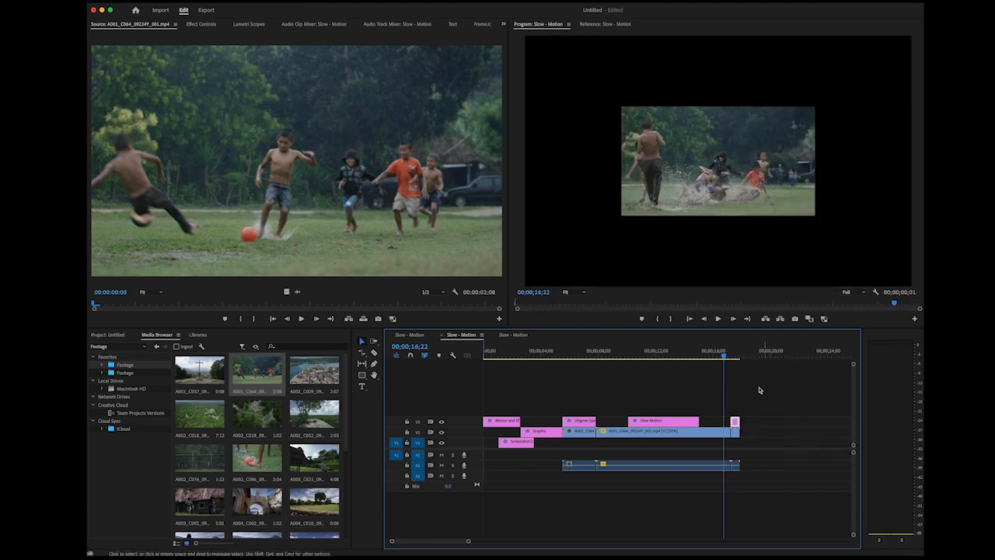
Append a fourth copy of the A001_C064 soccer clip at the end of the sequence on V2
click(732, 360)
drag(732, 360, 738, 363)
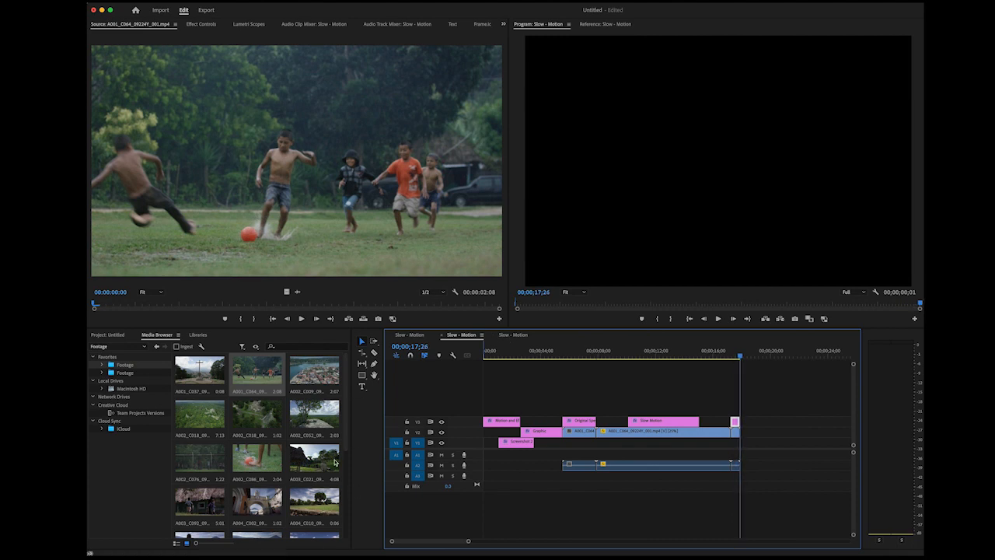
click(261, 376)
drag(262, 376, 764, 434)
Turn on Reverse Speed for the last soccer clip
right_click(764, 433)
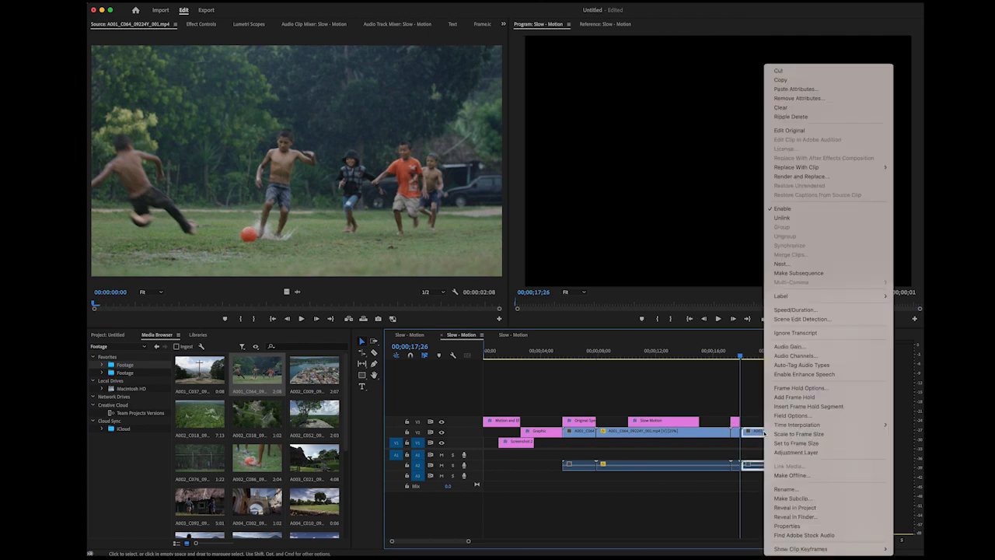
click(805, 311)
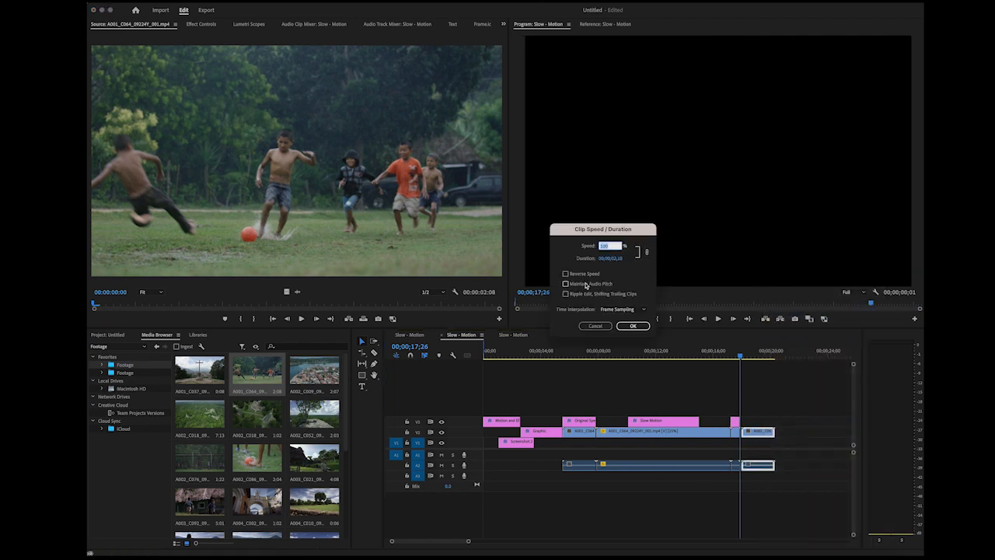
click(567, 275)
click(635, 328)
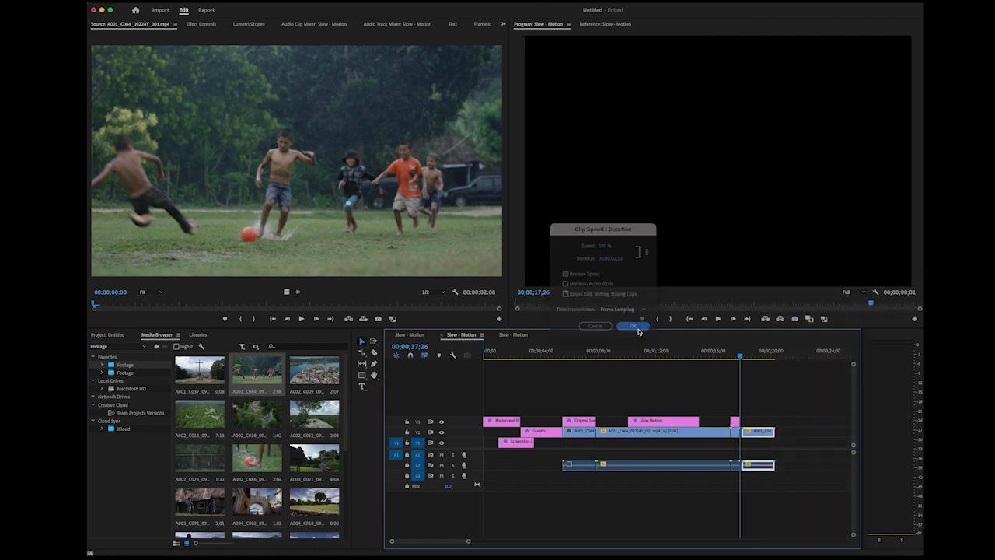
Add a "Reverse Motion" title above the footage, starting at 00;00;18;20 over the reversed clip
click(361, 388)
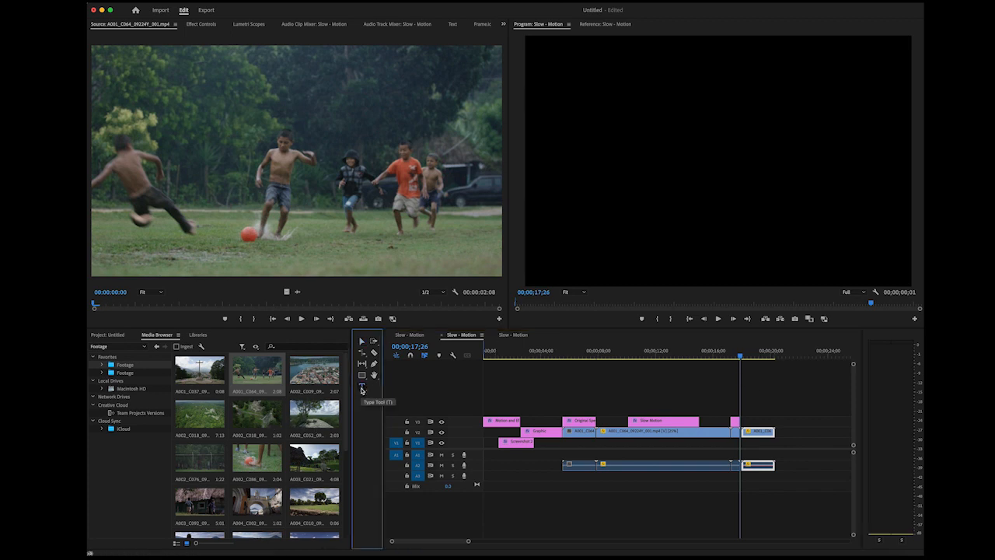
click(751, 357)
click(362, 387)
click(632, 90)
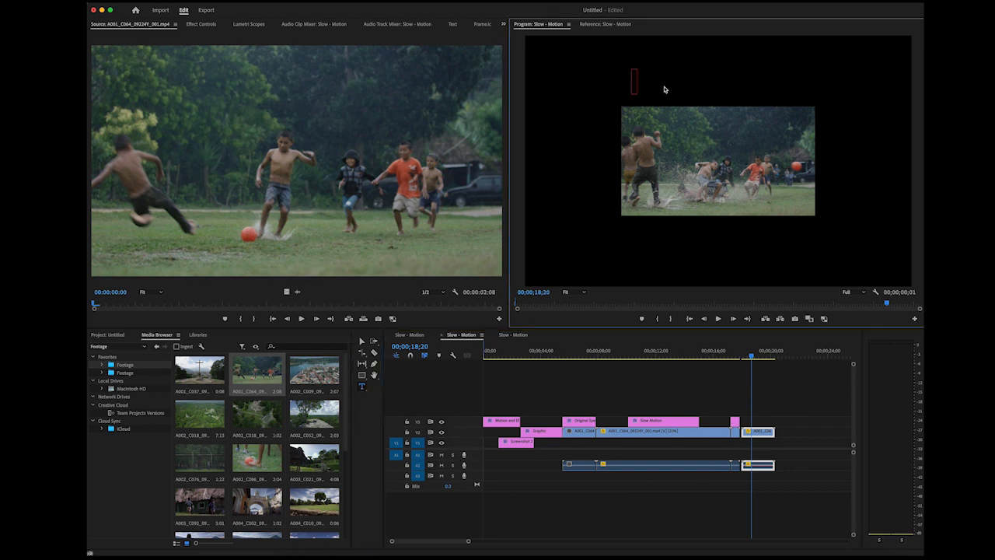
text(Rever)
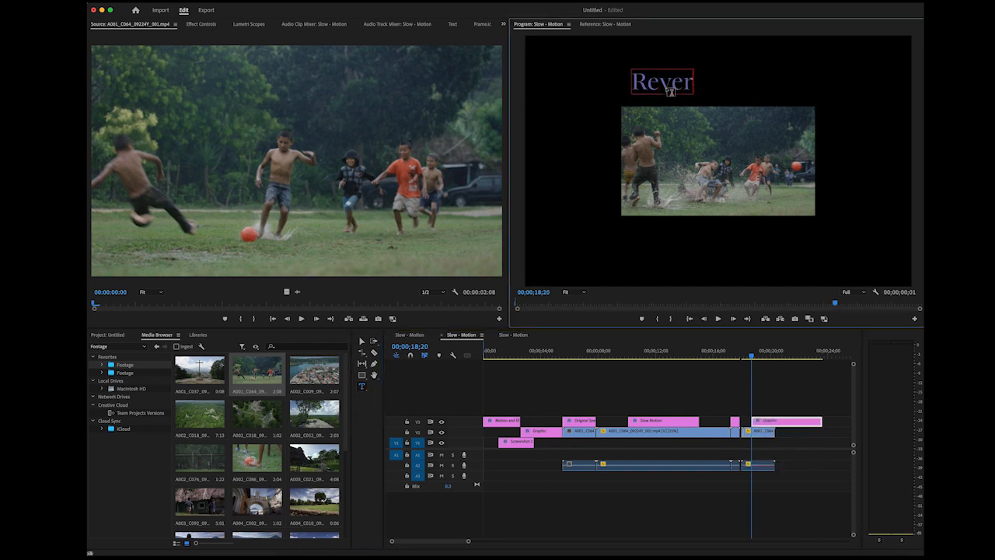
text(se Motion)
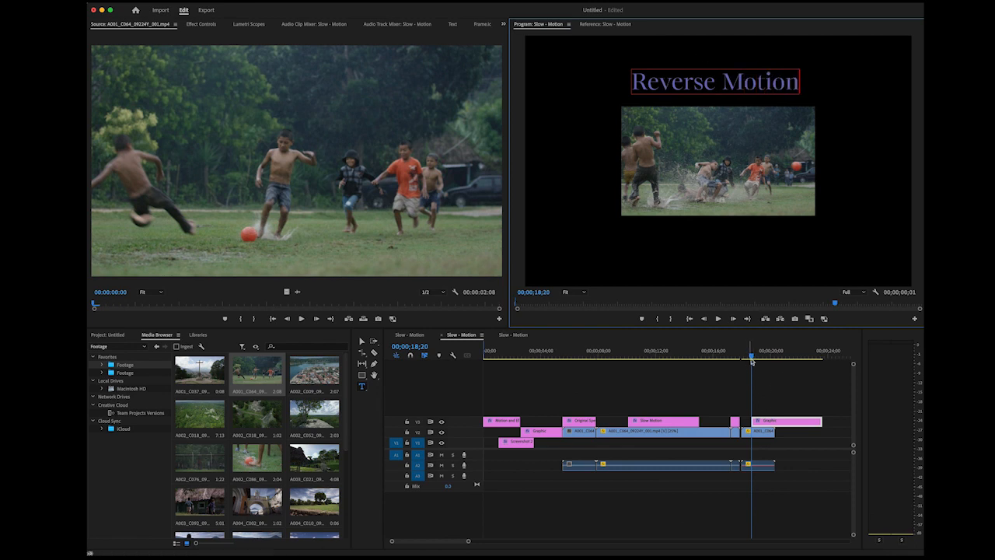
Move the "Reverse Motion" title to the start of the reversed clip and trim it to the clip's length
drag(752, 360, 741, 359)
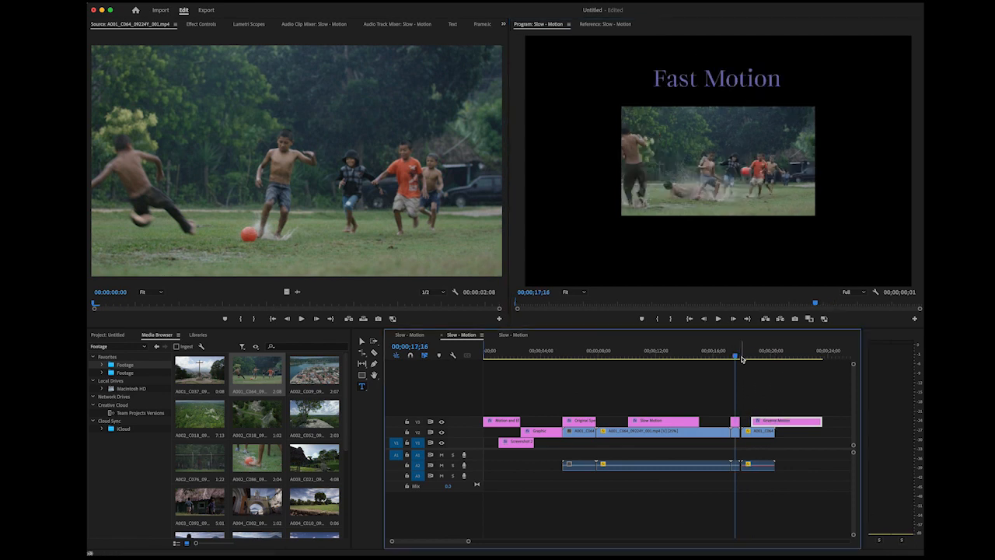
mouse_move(764, 421)
mouse_down()
mouse_move(755, 421)
mouse_move(811, 422)
mouse_move(773, 423)
mouse_up()
Scale the original-speed soccer clip to the frame size
key(Home)
drag(475, 367, 665, 436)
right_click(574, 433)
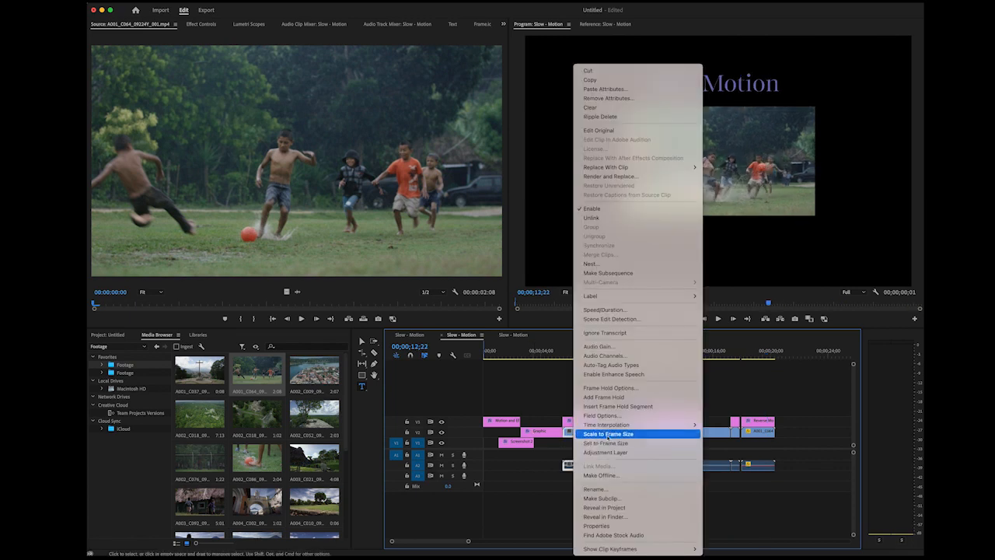
click(608, 436)
Scale the slow-motion soccer clip to the frame size
click(609, 436)
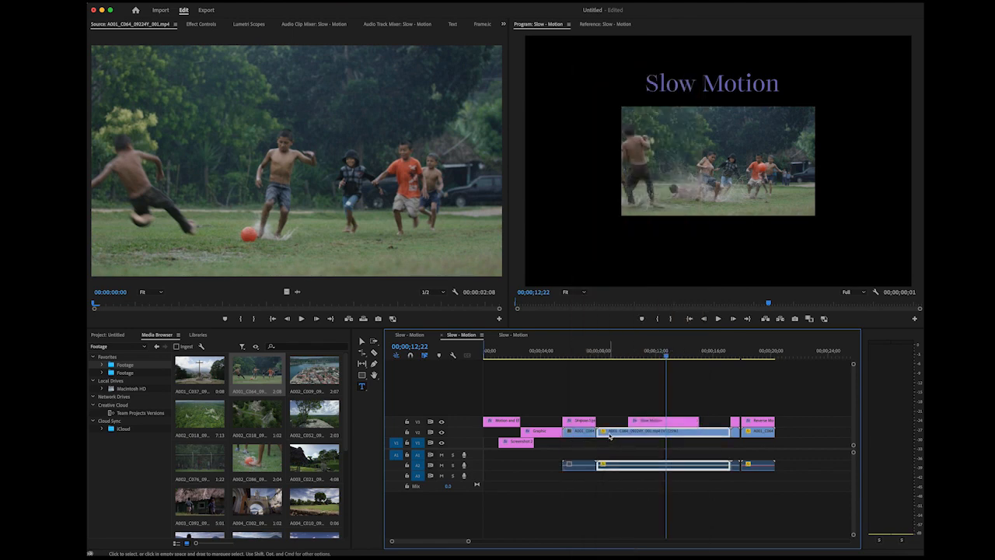
drag(666, 354, 631, 380)
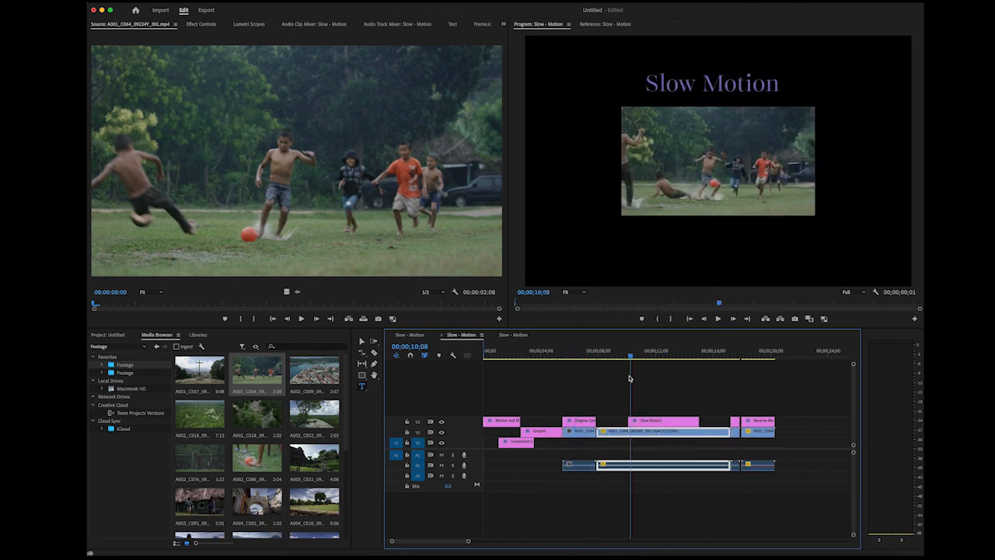
right_click(664, 436)
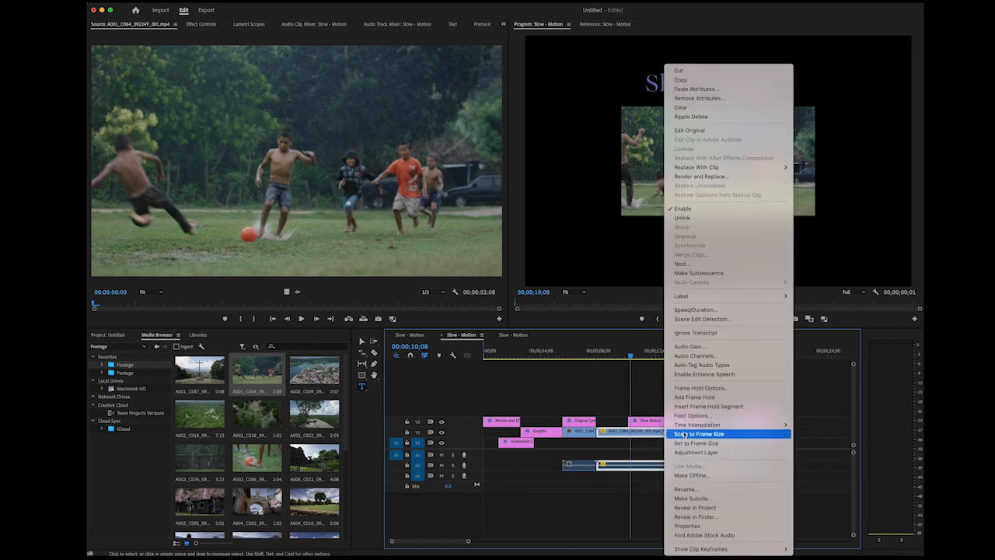
click(684, 433)
Scale the reversed soccer clip at the end of the sequence to the frame size
click(753, 432)
right_click(754, 432)
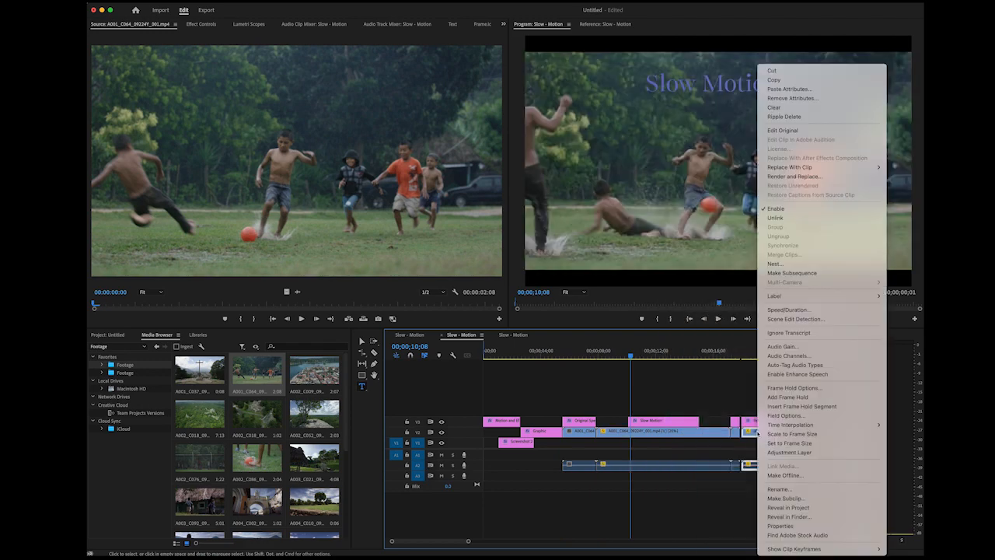
click(778, 432)
Play the whole sequence from the beginning to review the titles and scaled clips
drag(636, 356, 477, 381)
key(space)
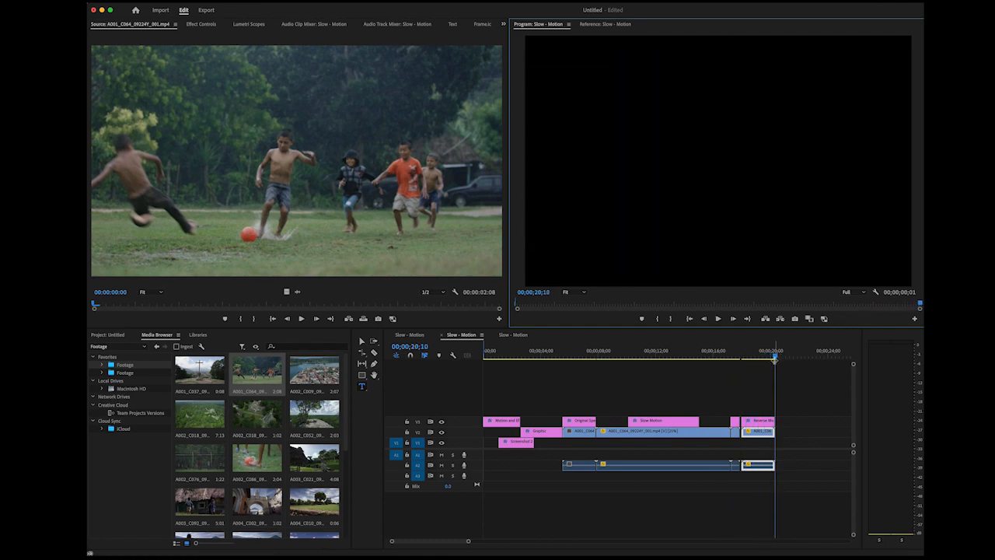
Trim the end of the "Reverse Motion" title so it stops before the reversed clip ends
click(495, 423)
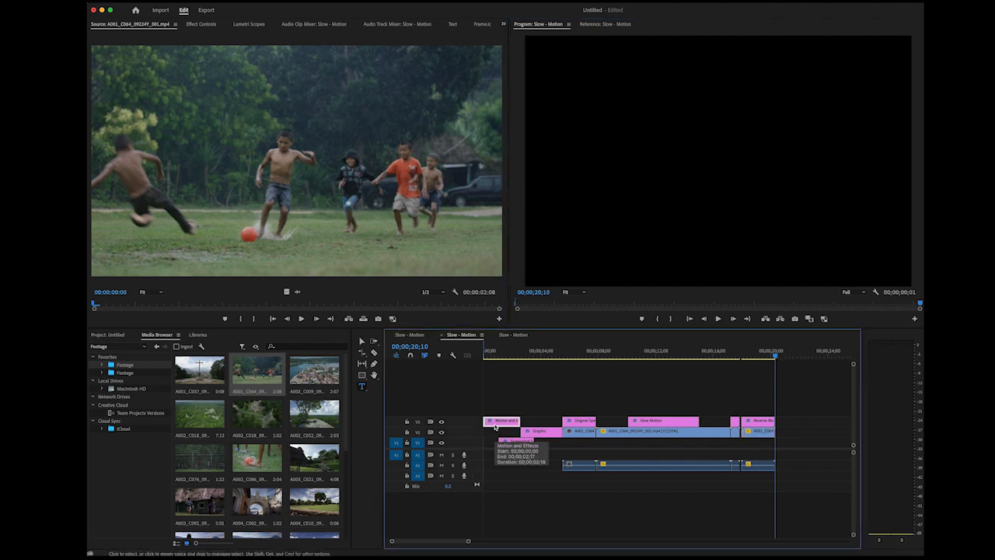
click(760, 424)
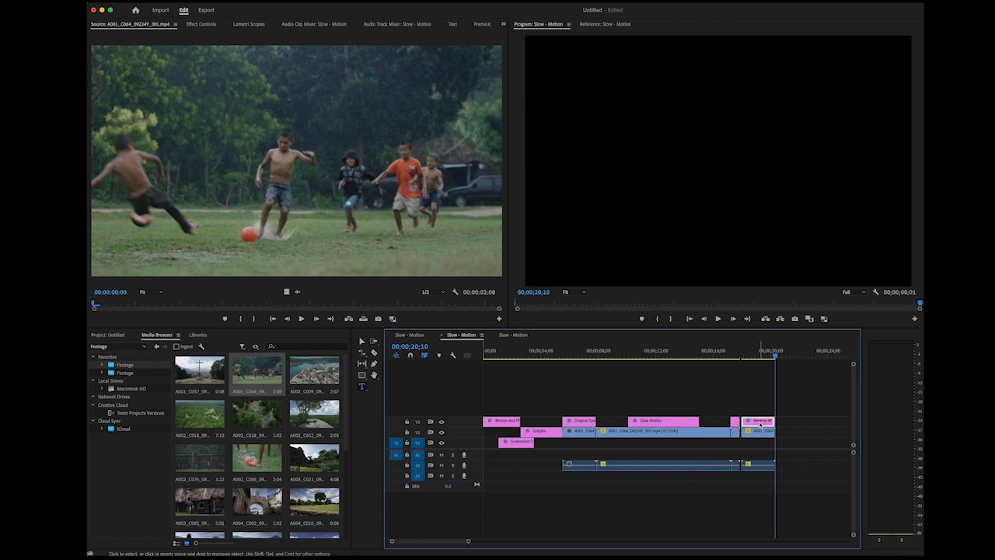
click(361, 386)
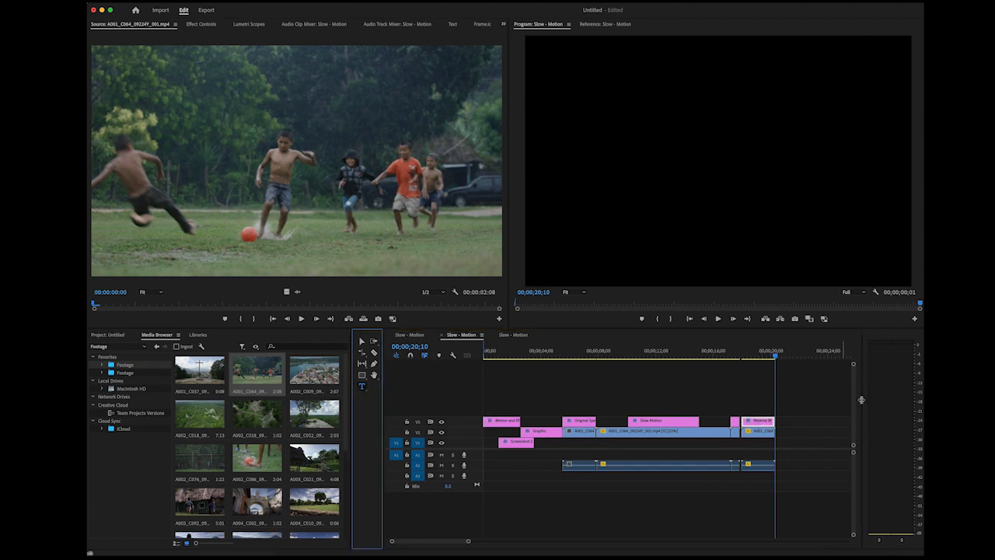
click(788, 422)
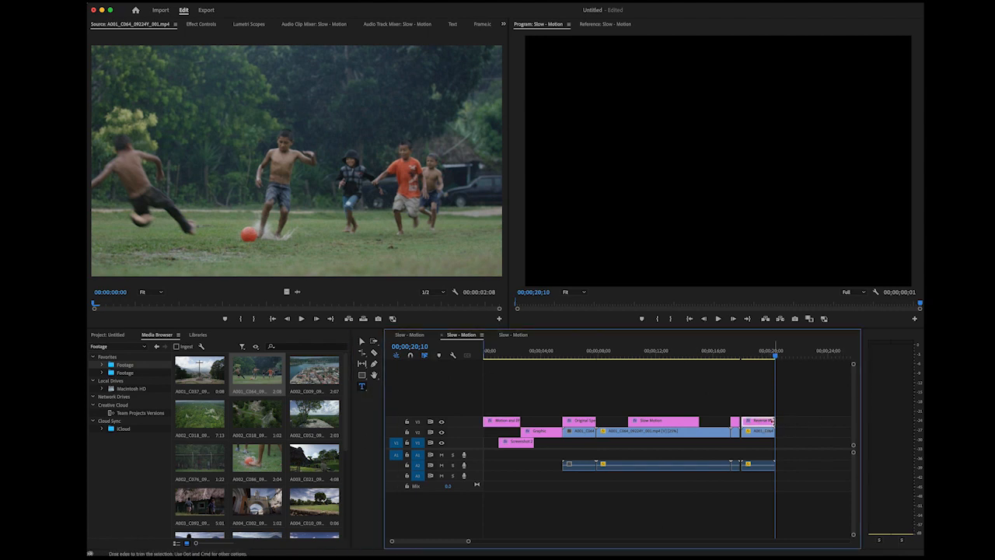
Add a "Thanks for watching" title in the upper part of the frame, starting at 00;00;19;26
click(772, 358)
drag(771, 358, 768, 358)
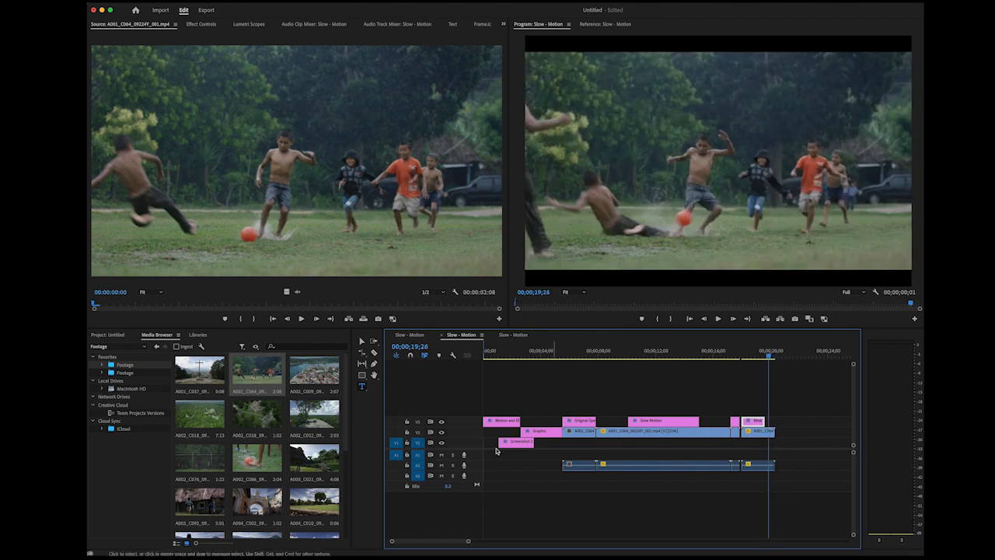
click(362, 387)
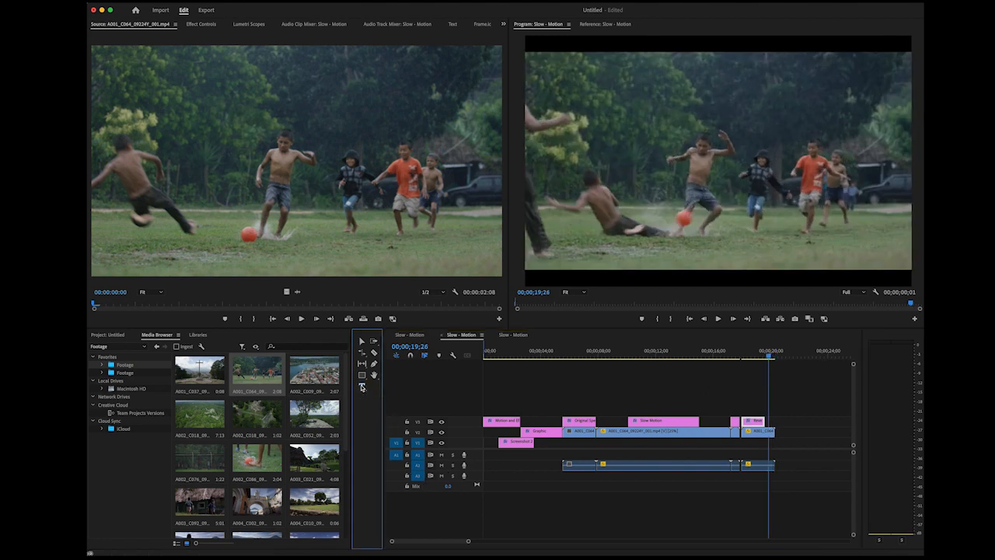
click(657, 110)
text(Thanks for watching)
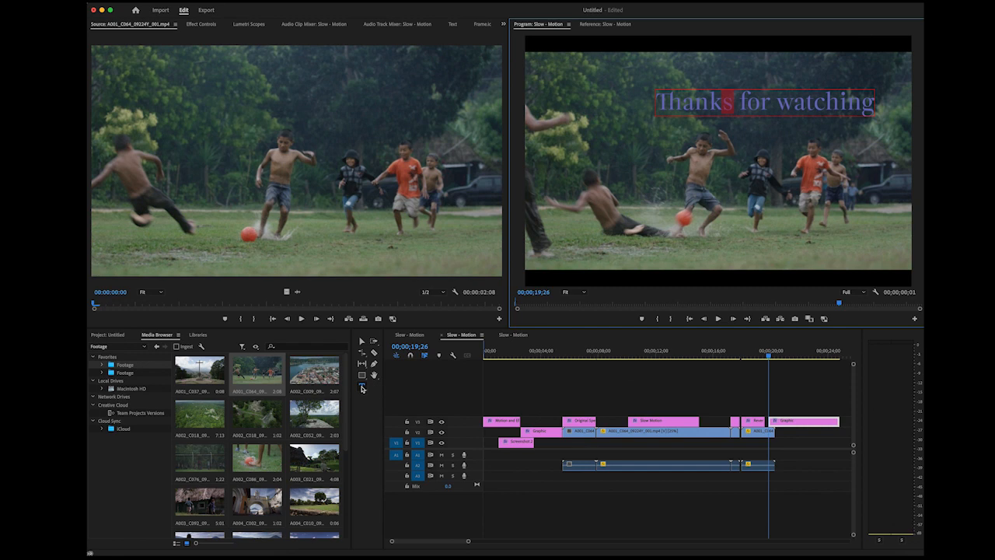
Move the "Thanks for watching" text up and towards the middle of the frame's width
click(362, 384)
click(748, 104)
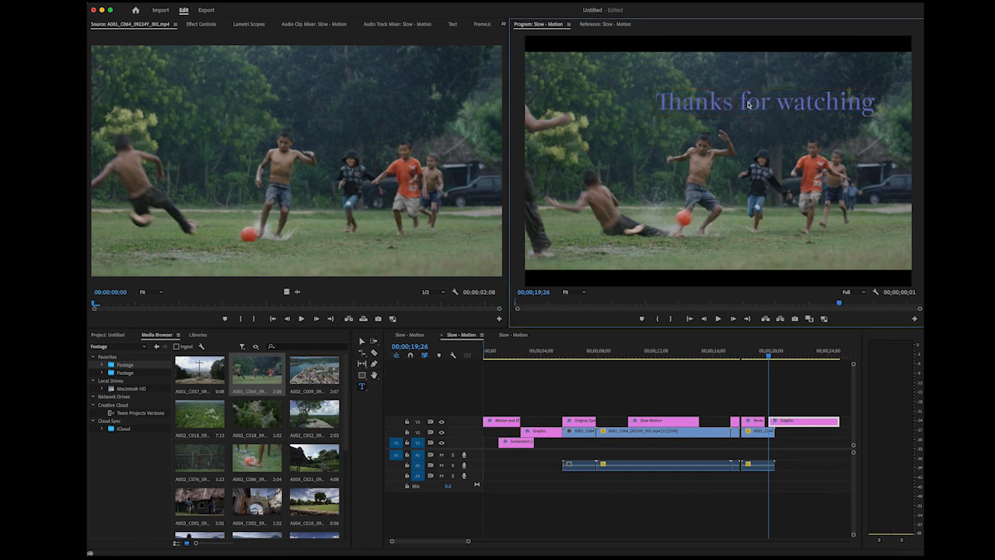
click(812, 423)
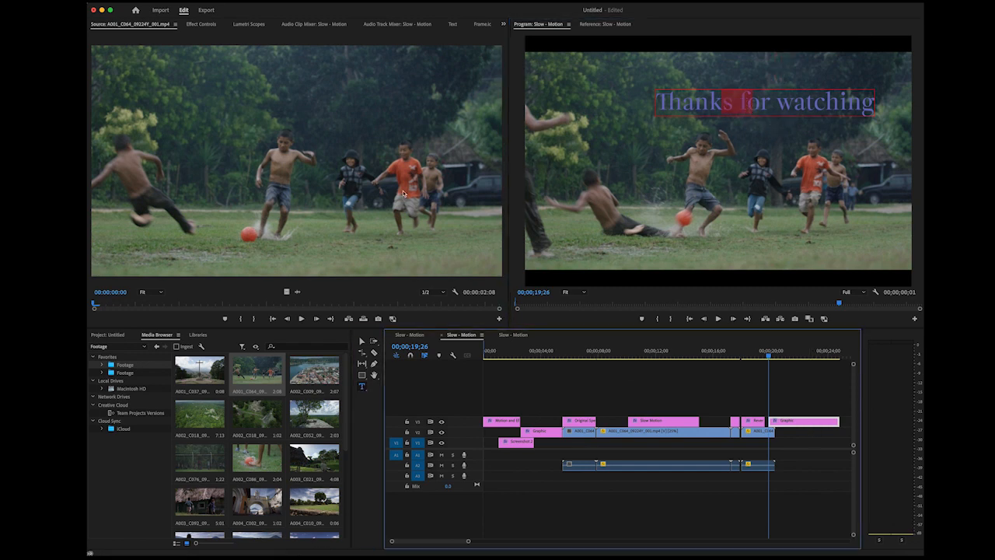
click(361, 341)
drag(746, 102, 711, 86)
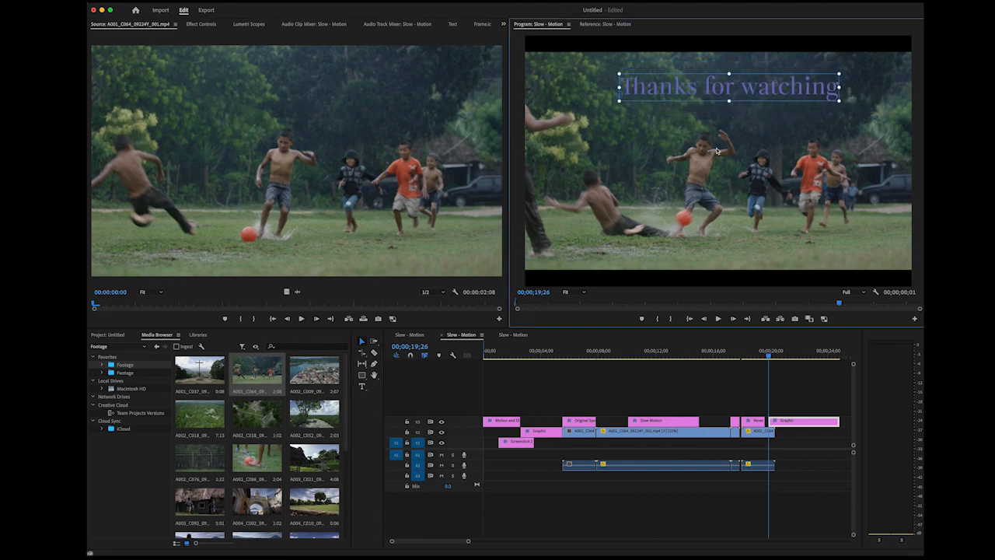
Trim the closing title to start at the reversed clip's end and extend the "Reverse Motion" title to meet it
drag(771, 425, 774, 422)
click(756, 422)
Lower the "Thanks for watching" text towards the middle of the black frame at 00;00;20;21
drag(768, 358, 781, 363)
click(362, 342)
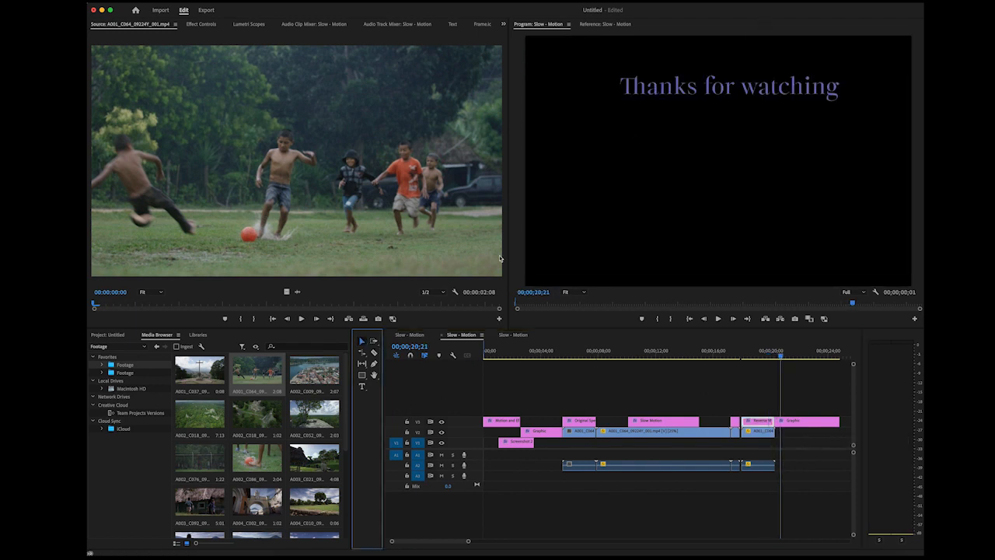
click(713, 91)
drag(704, 91, 708, 138)
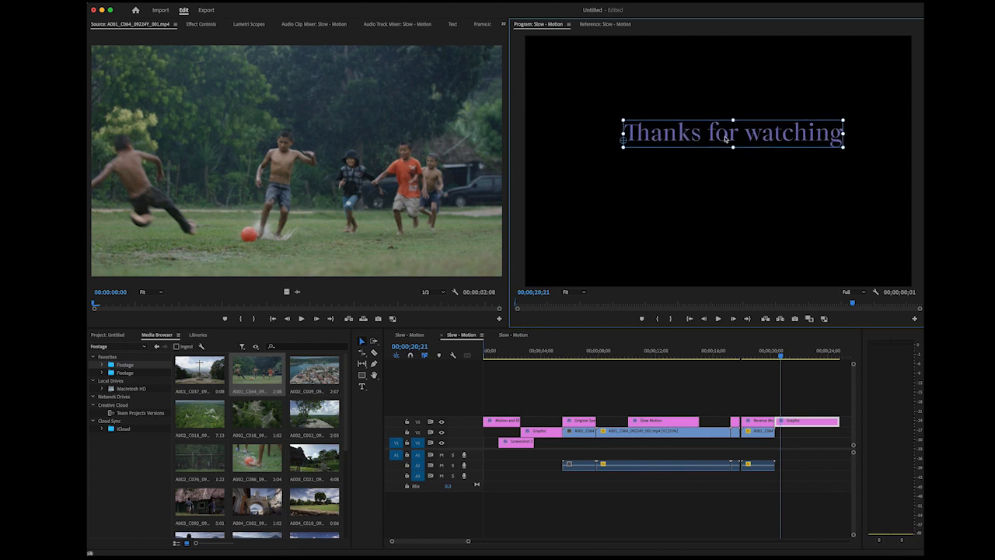
Capitalize the last word of the closing title so it reads "Thanks for Watching"
double_click(744, 138)
click(759, 138)
key(BackSpace)
text(W)
click(835, 204)
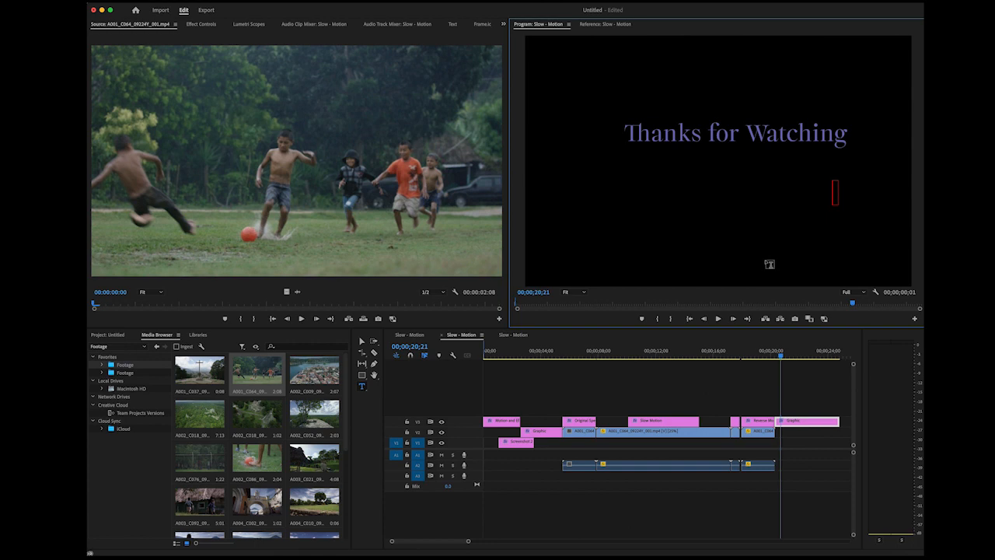
Open the export settings for the sequence and name the file "Slow, Fast, Reverse- Motion.mp4"
click(206, 10)
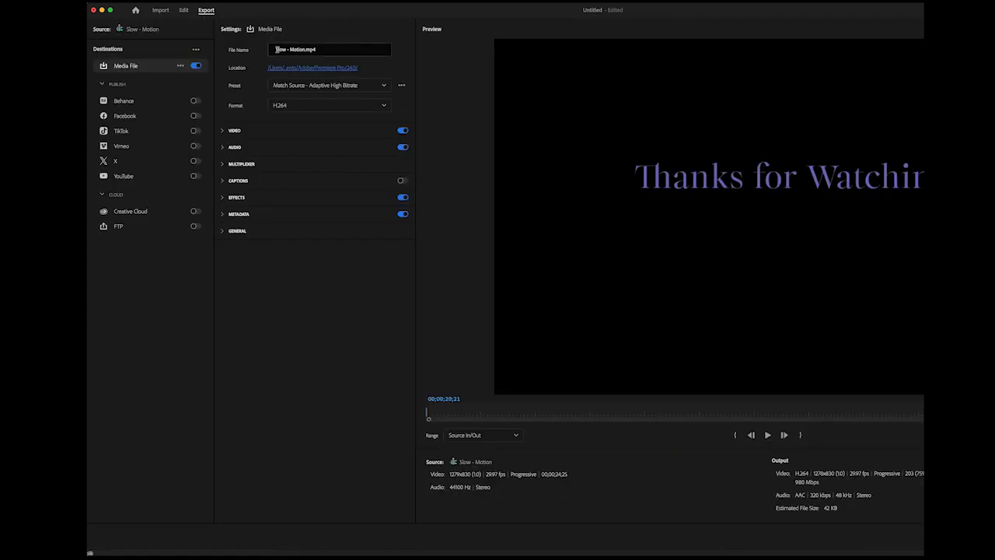
click(291, 49)
text(, Fast,)
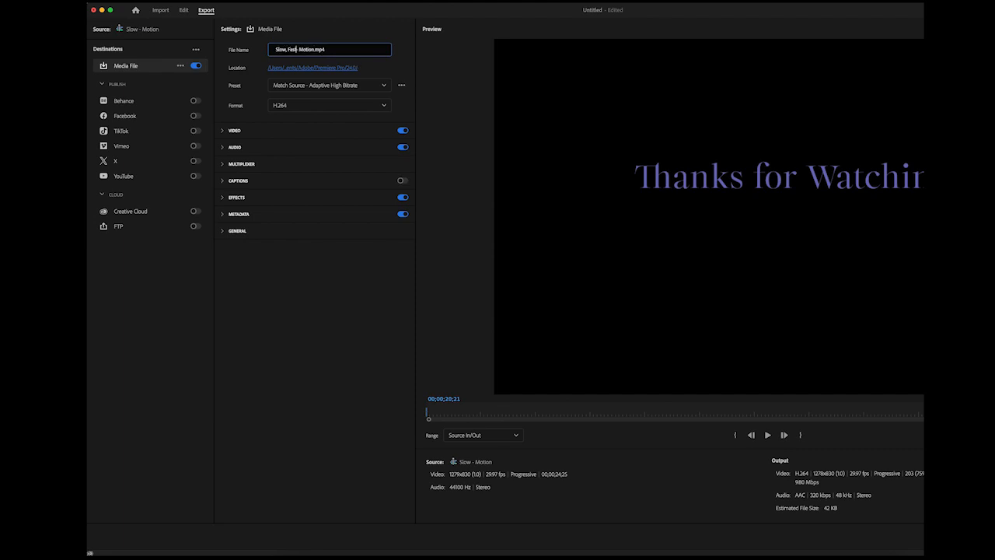
text( Reverse)
key(Return)
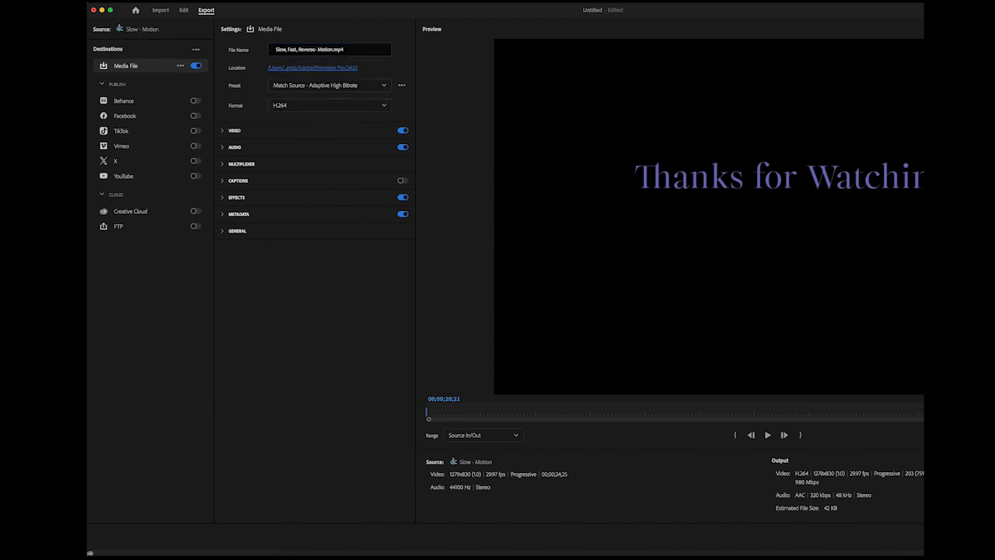